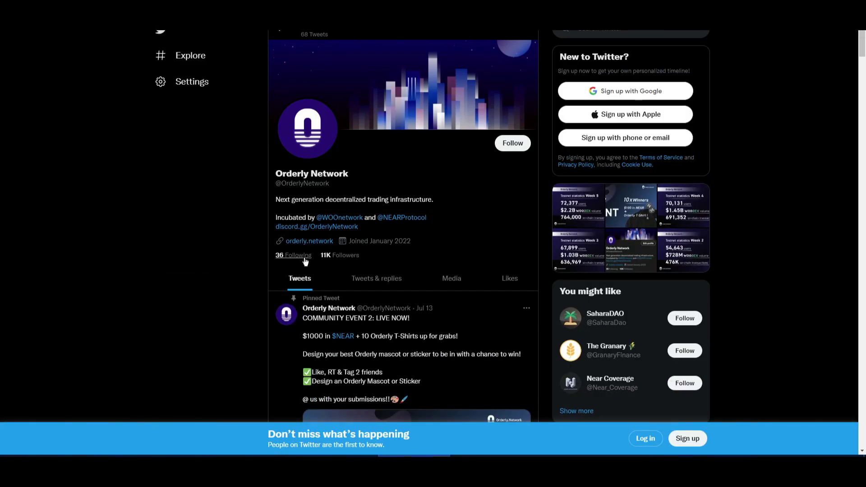
Follow the orderly.network link on the Orderly Network Twitter profile to its homepage.
left_click(311, 241)
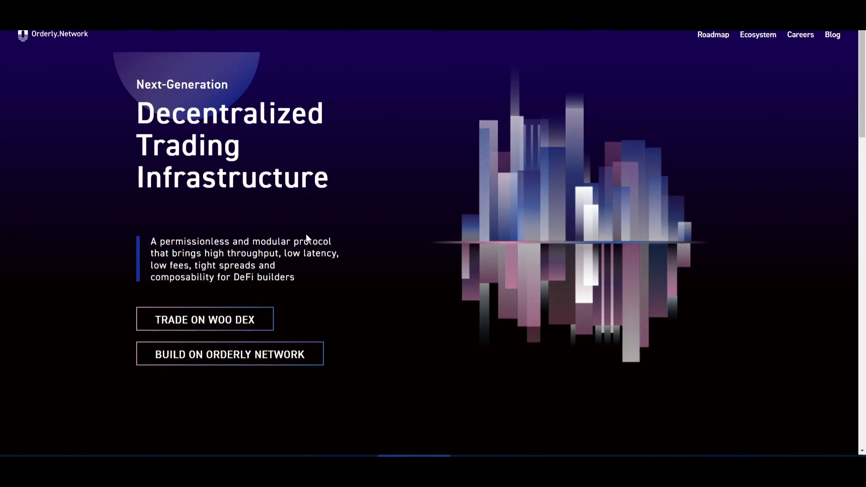
Launch WOO DEX with 'TRADE ON WOO DEX' to reach the Connect with NEAR page.
left_click(270, 321)
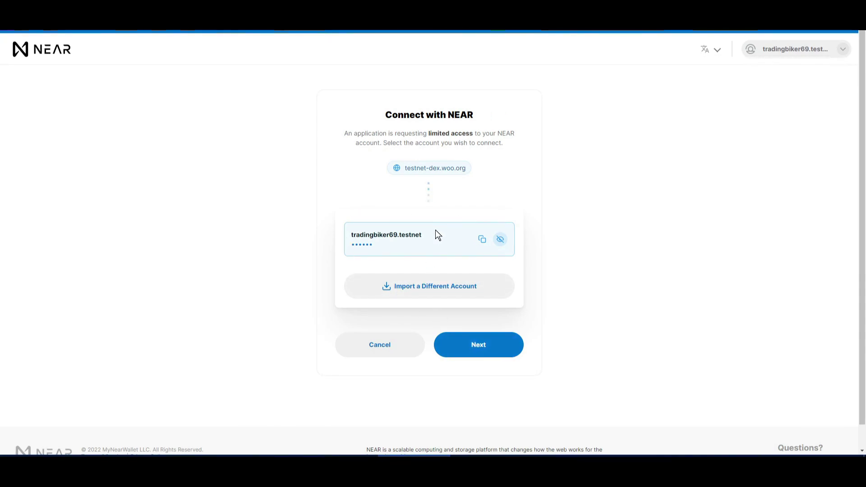
Approve limited access for testnet-dex.woo.org with the chosen testnet account in NEAR Wallet.
left_click(484, 344)
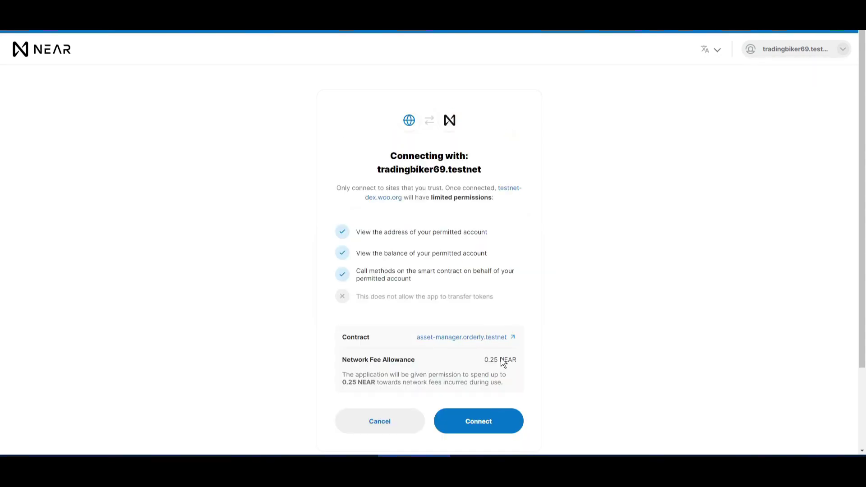
left_click(473, 412)
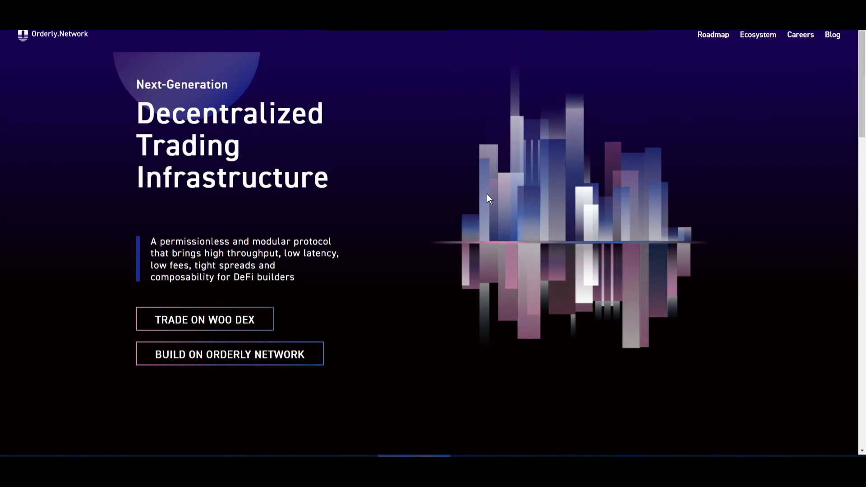
scroll(487, 194, "down", 20)
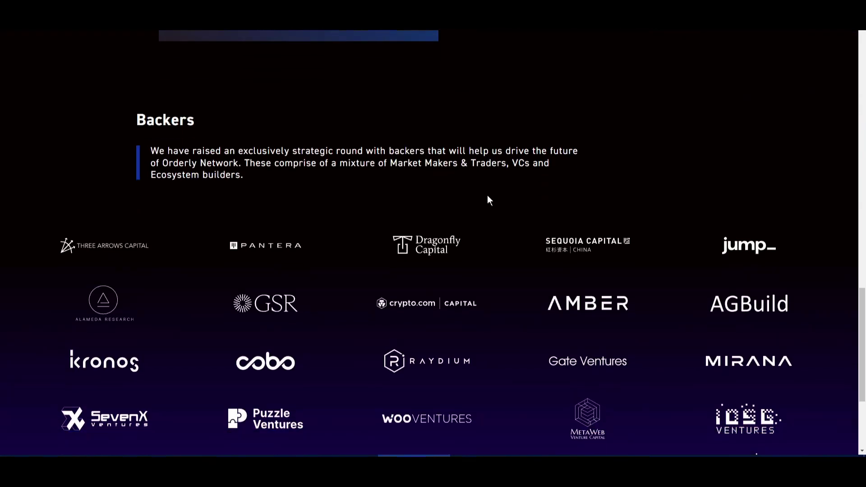
scroll(488, 199, "up", 2)
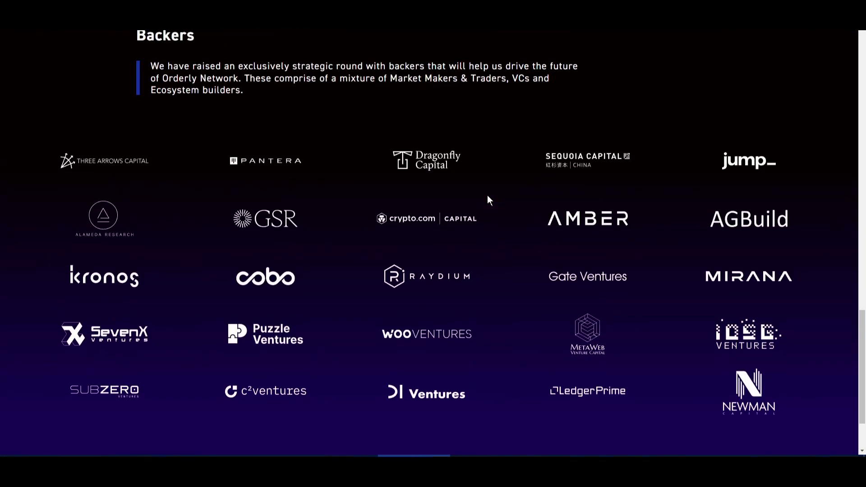
scroll(486, 197, "up", 1)
scroll(478, 203, "down", 1)
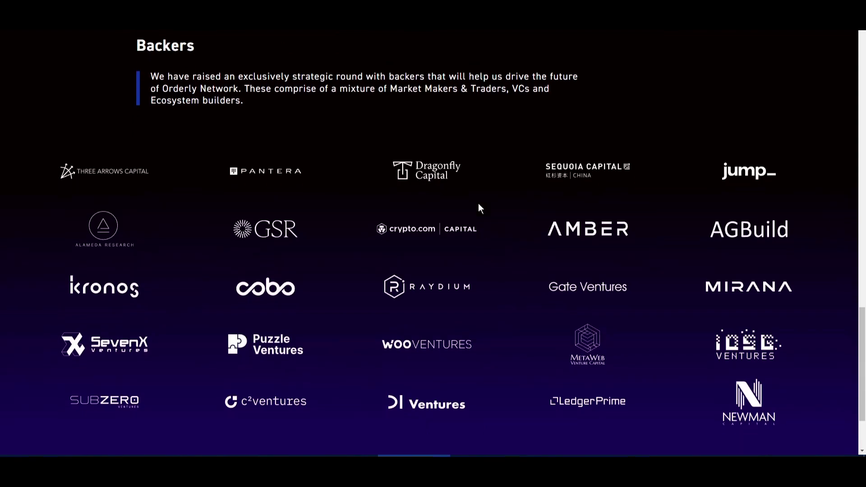
scroll(479, 203, "up", 20)
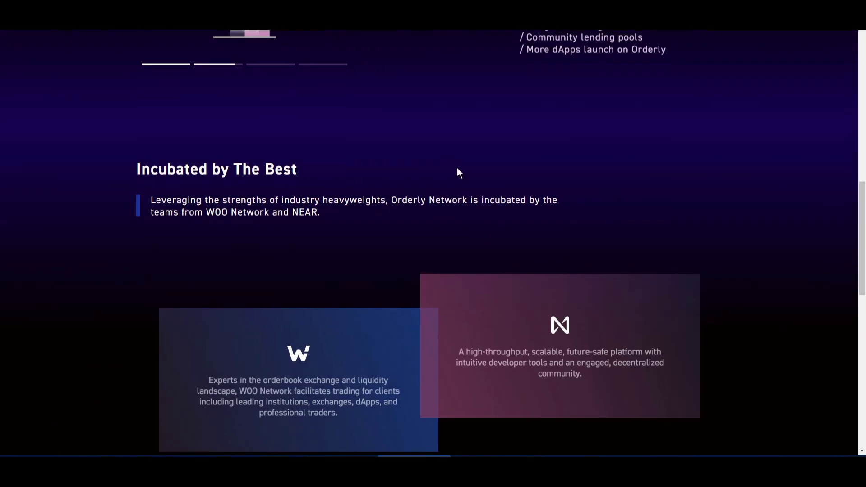
scroll(443, 160, "up", 2)
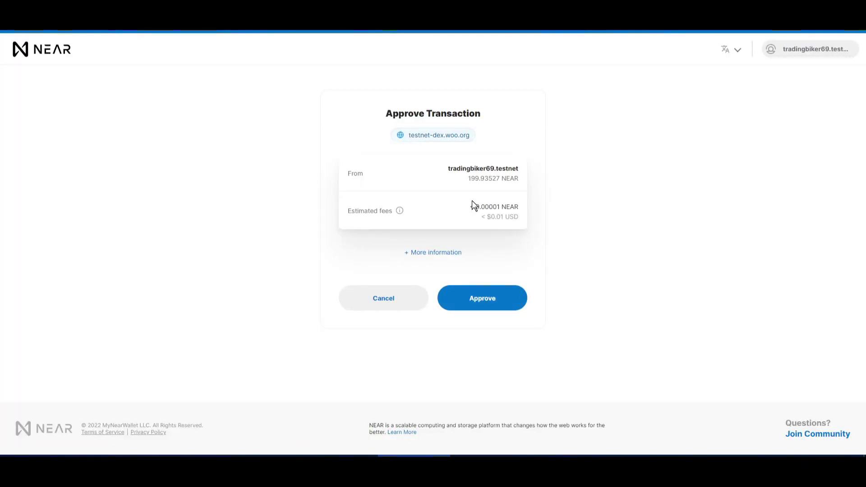
Approve the testnet-dex.woo.org transaction in NEAR Wallet.
left_click(499, 300)
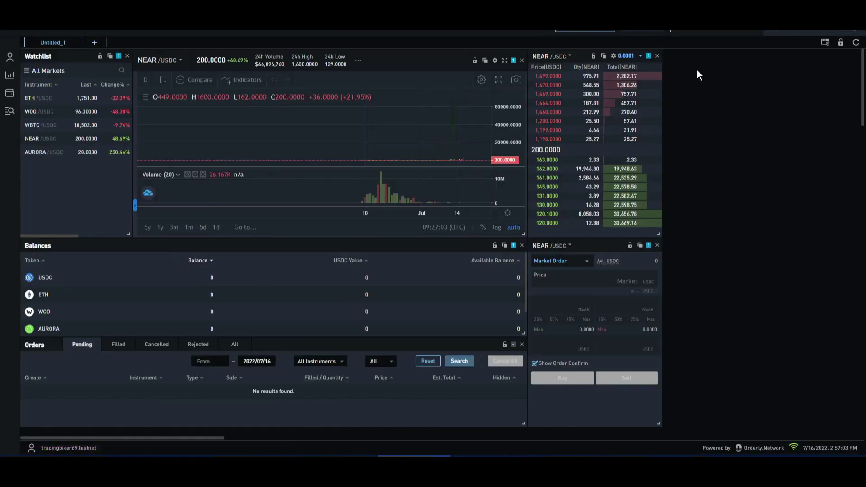
Deposit the maximum 1,000 USDC from Wallet, approve it in NEAR Wallet, and return to trading.
left_click(809, 32)
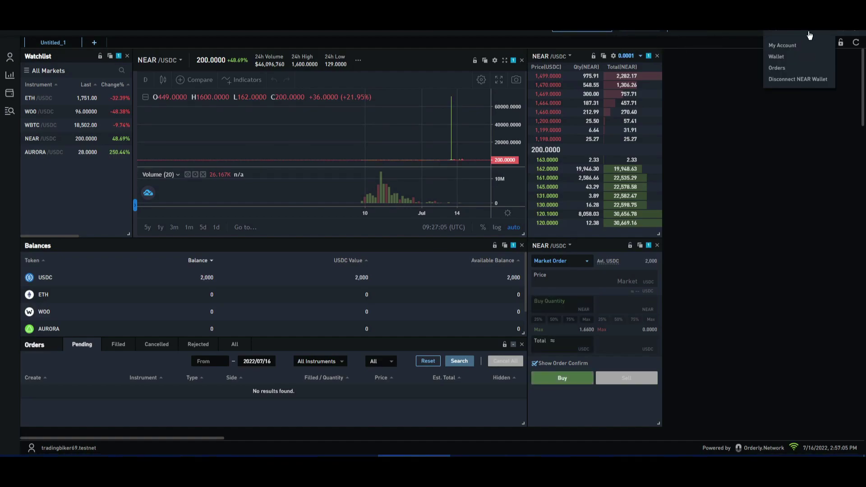
left_click(781, 61)
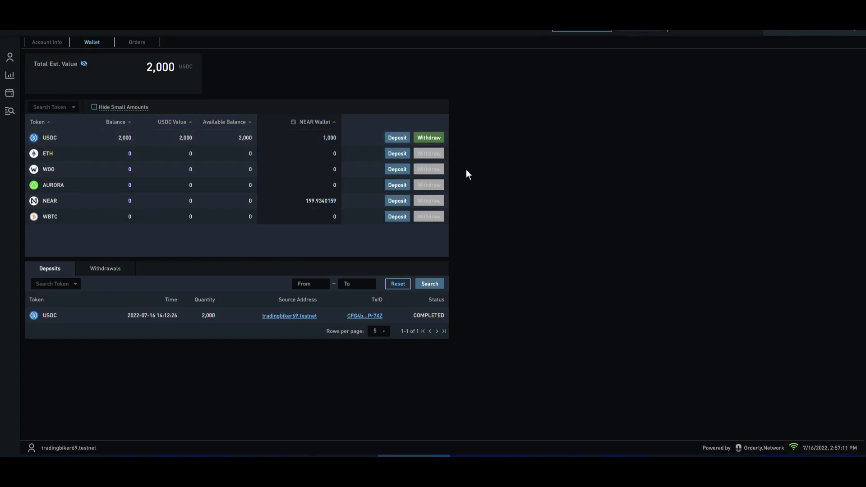
left_click(397, 138)
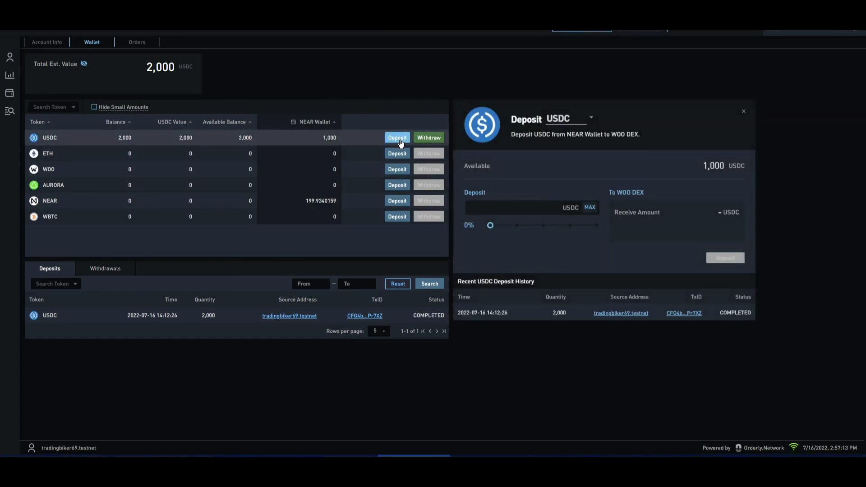
left_click(590, 208)
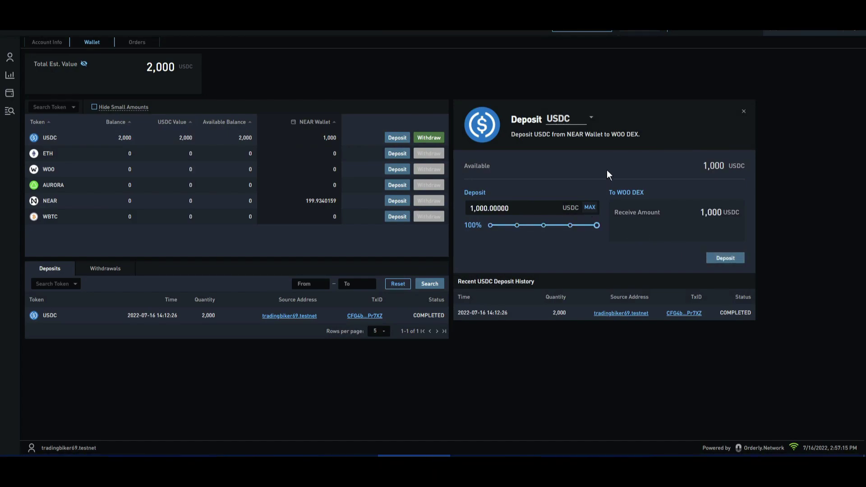
mouse_move(799, 30)
left_click(721, 259)
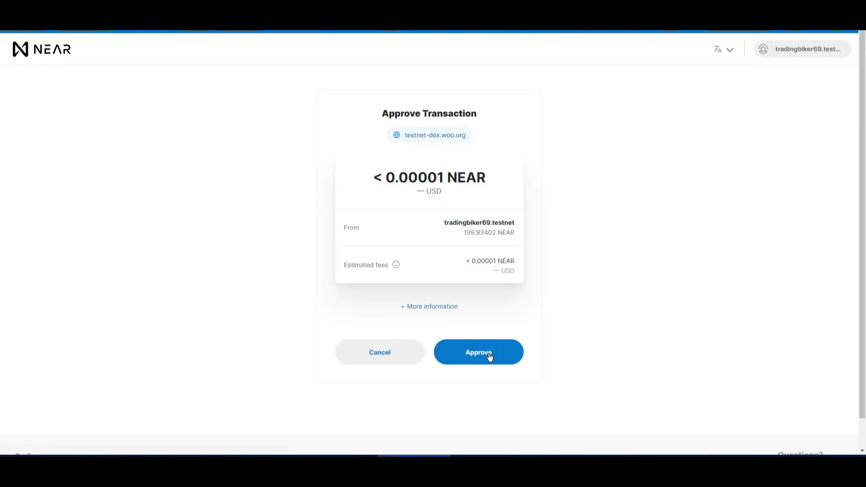
left_click(486, 359)
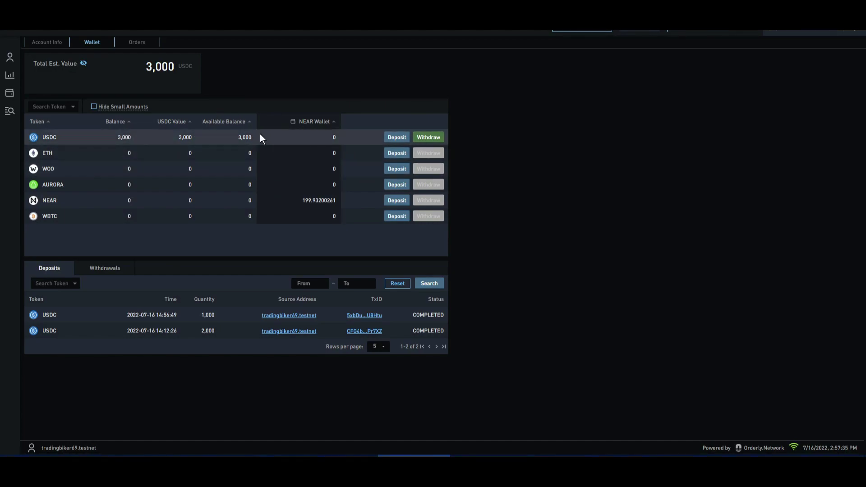
left_click(51, 30)
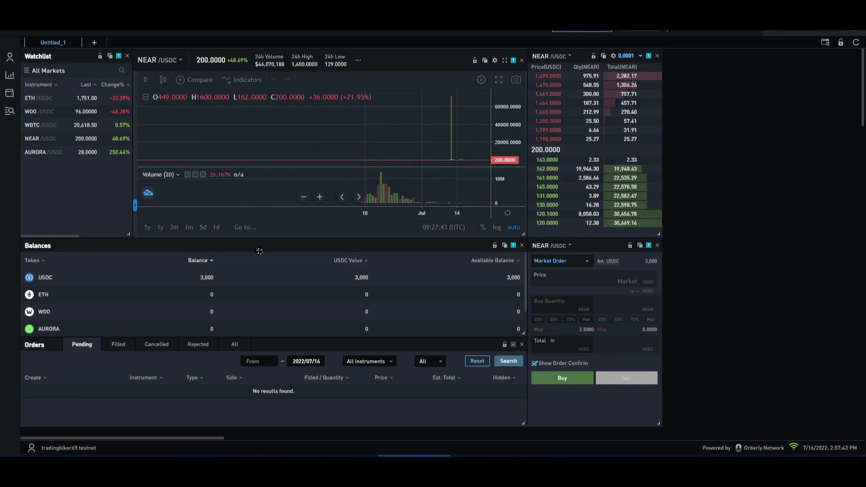
Place and confirm a limit buy of 9.31 NEAR at 161 USDC, taken from the order book.
scroll(474, 154, "up", 3)
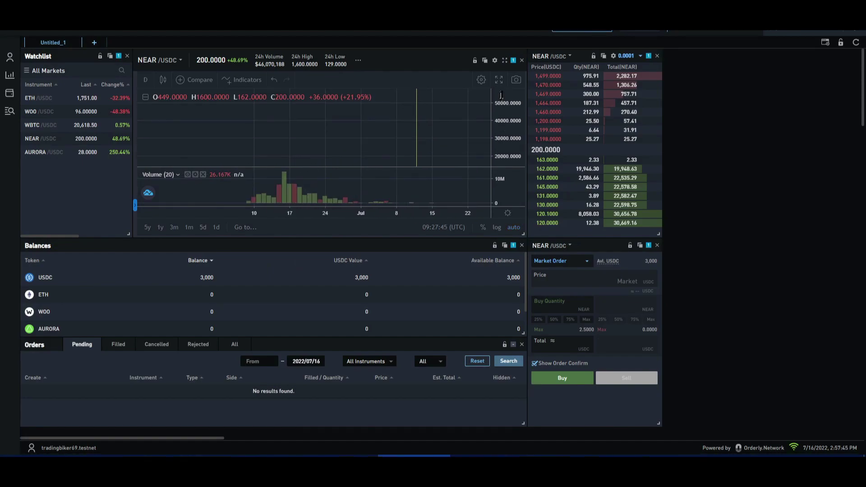
left_click(556, 321)
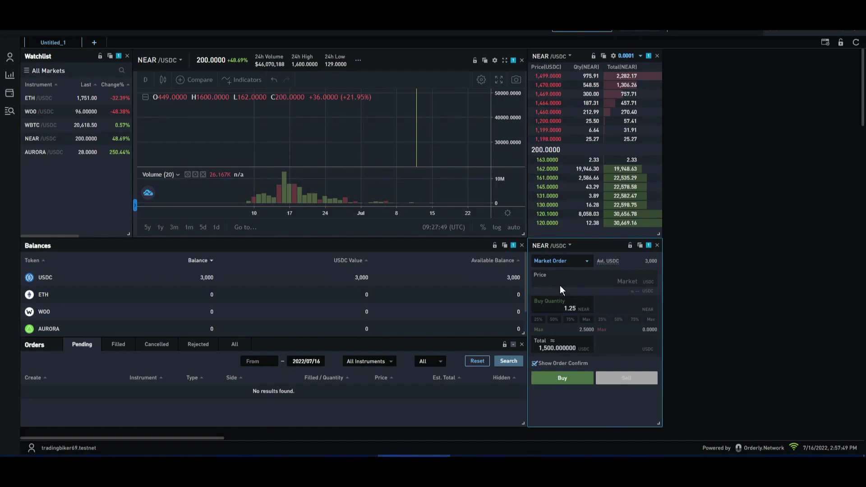
left_click(577, 264)
left_click(576, 270)
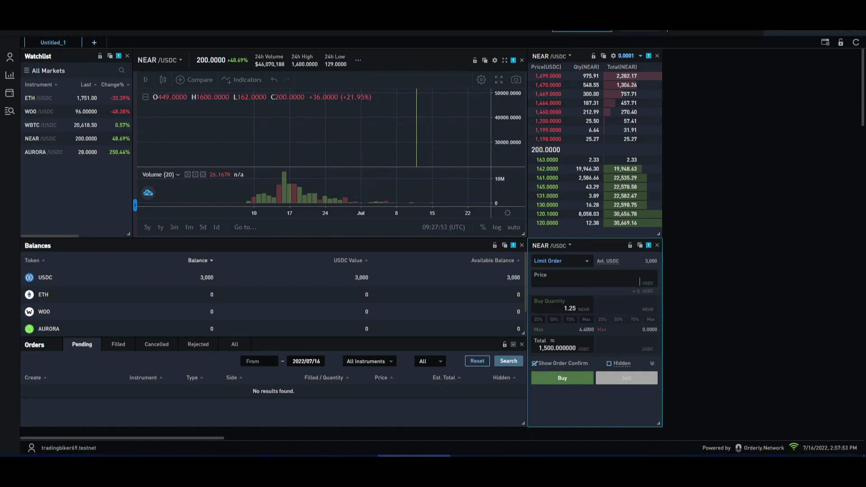
left_click(558, 180)
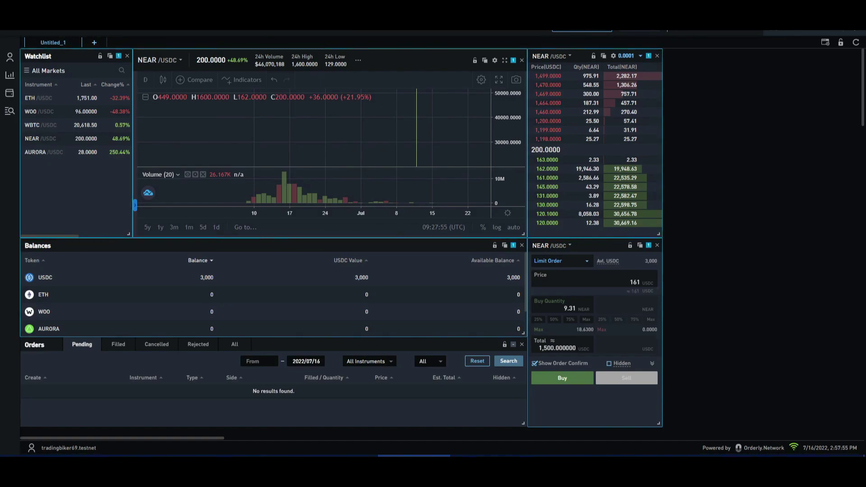
left_click(562, 378)
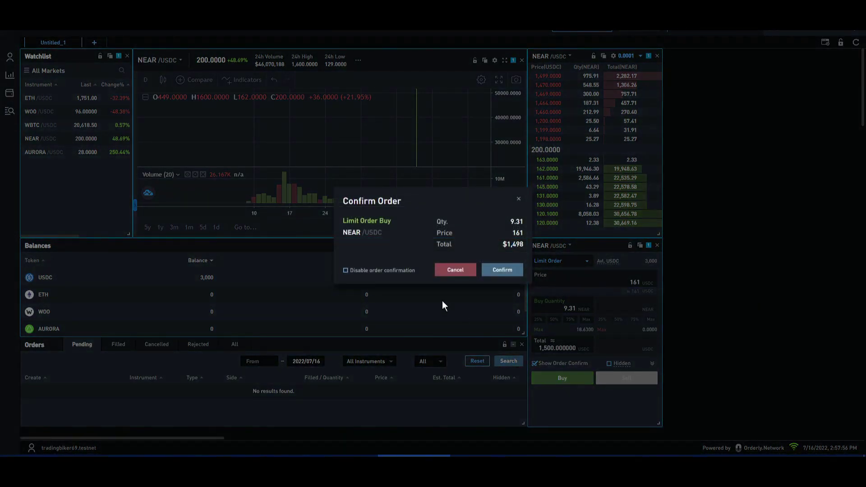
left_click(502, 269)
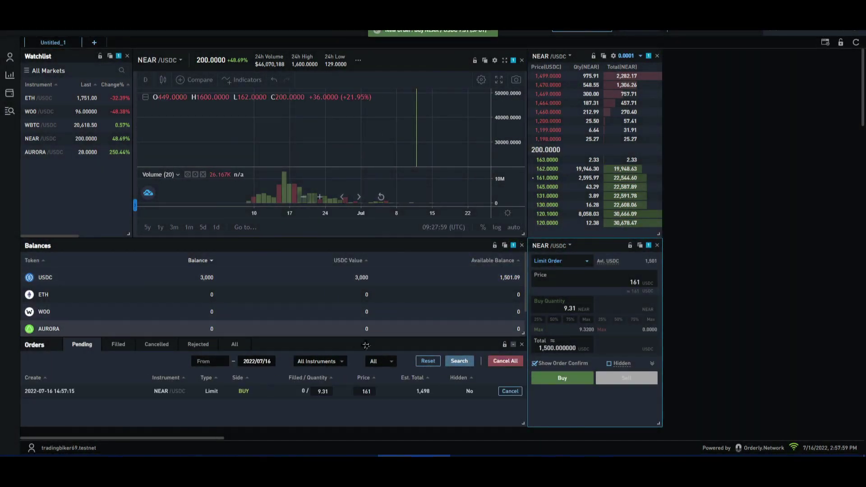
scroll(553, 271, "down", 3)
scroll(551, 226, "up", 3)
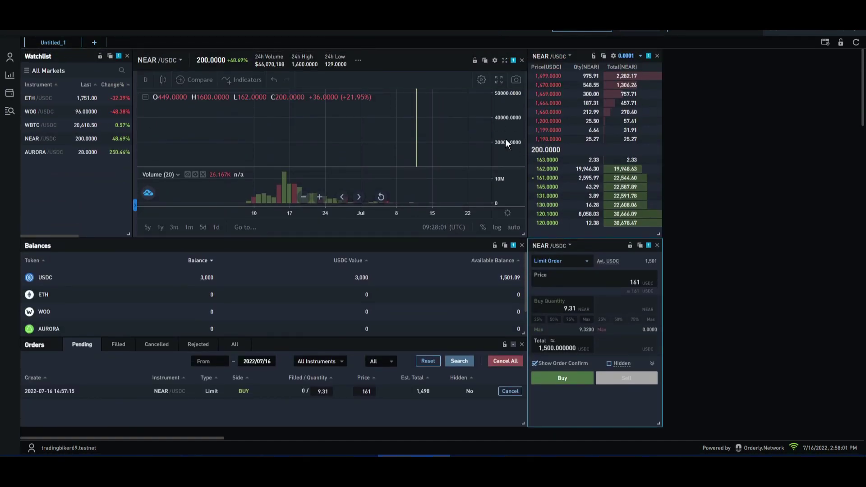
Switch back to Market Order and buy 0.93 NEAR using 75% quantity, then confirm.
left_click(572, 269)
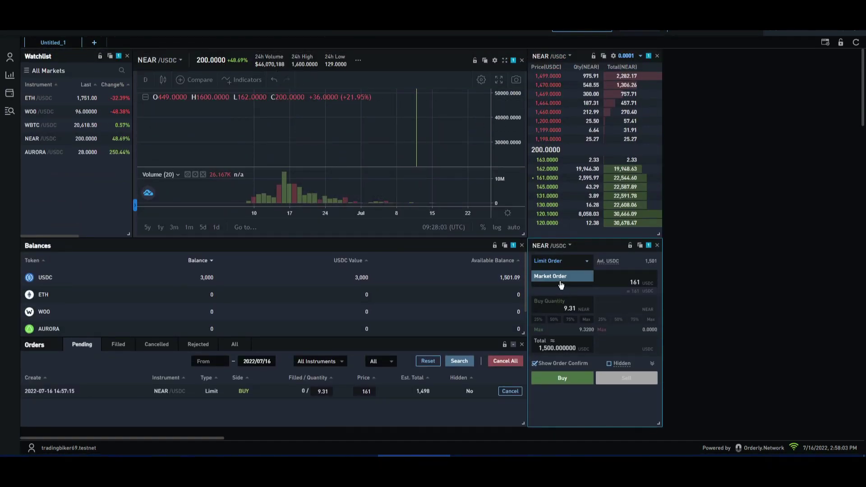
left_click(556, 275)
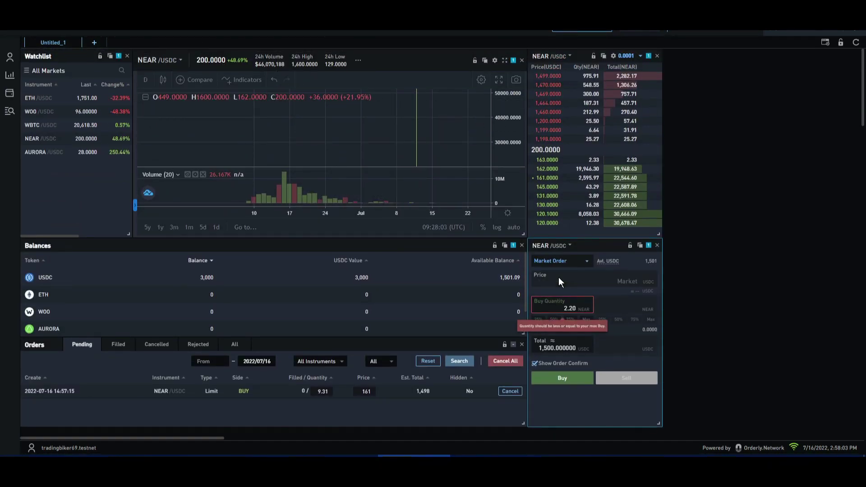
left_click(586, 320)
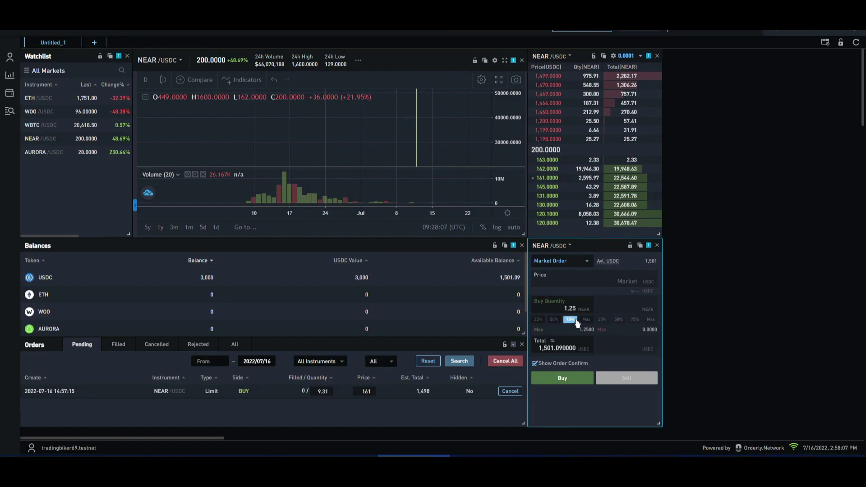
left_click(570, 320)
left_click(574, 377)
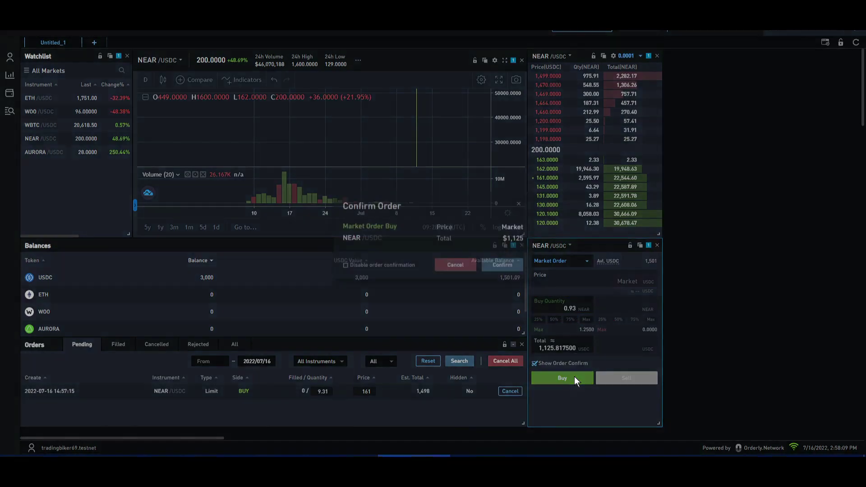
left_click(491, 266)
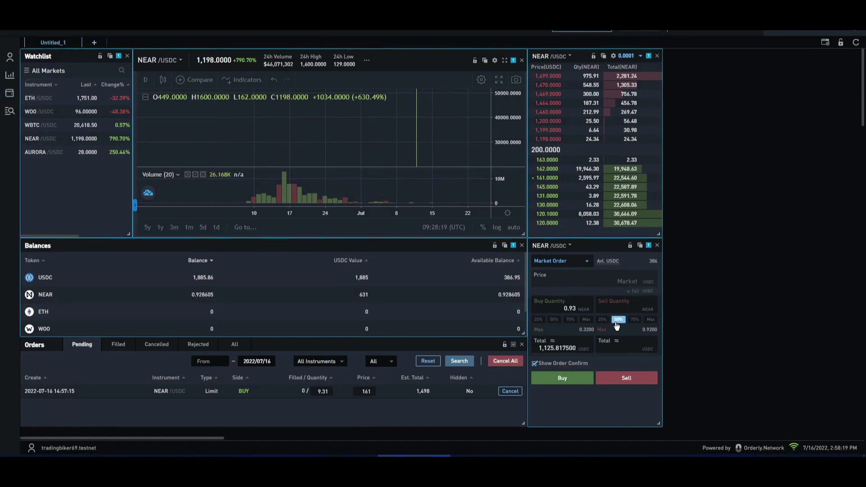
left_click(636, 320)
left_click(651, 320)
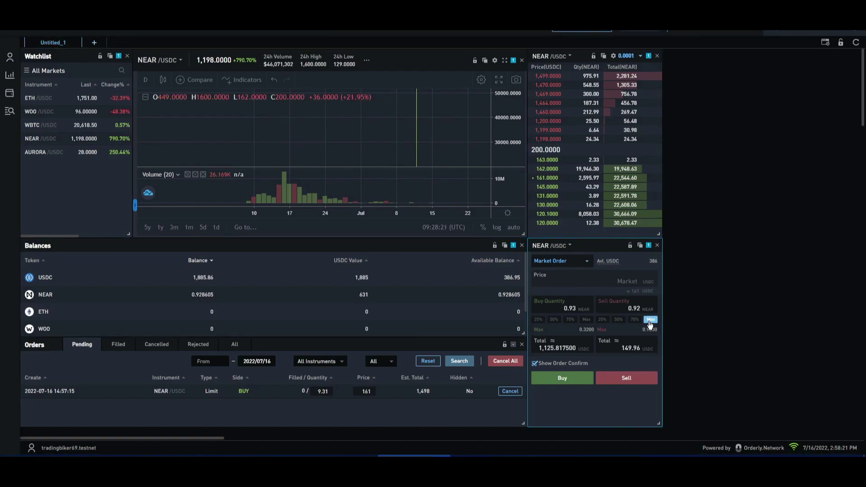
left_click(635, 379)
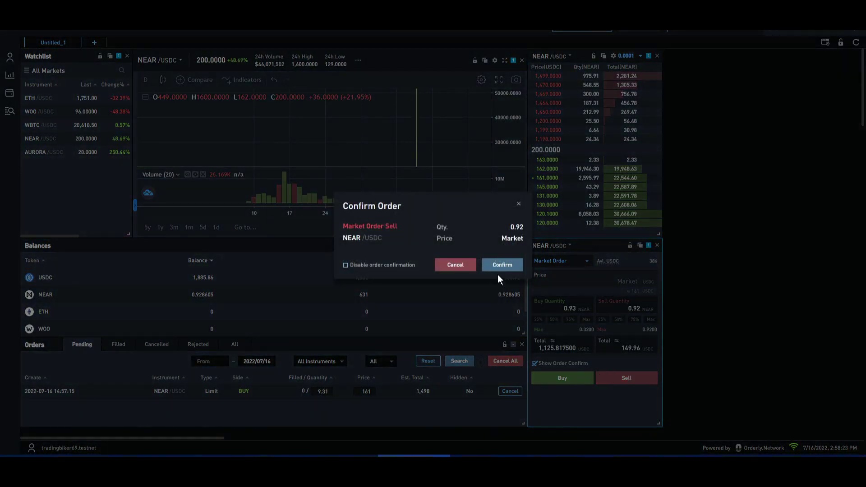
left_click(500, 263)
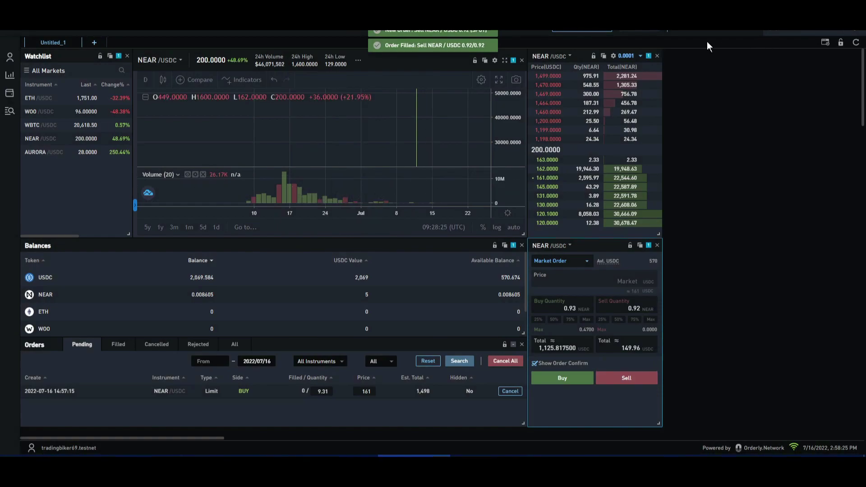
left_click(100, 43)
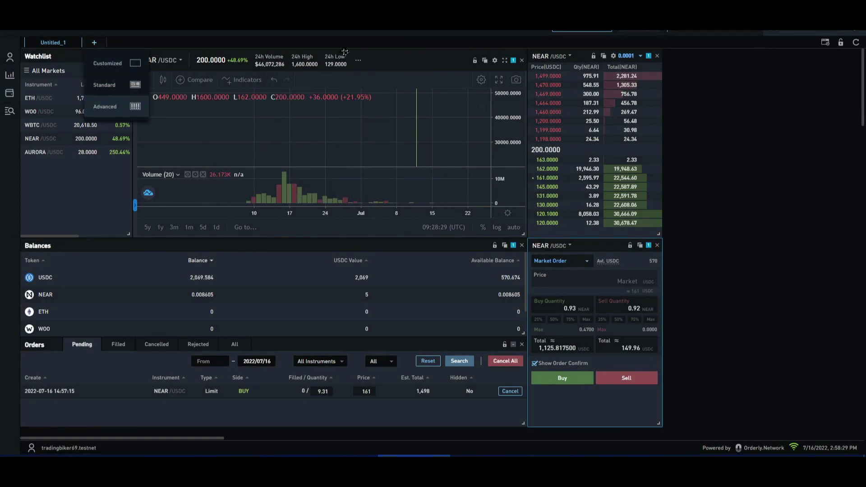
left_click(70, 150)
Market-buy AURORA and WBTC from the Watchlist, each with 50% of the USDC.
left_click(77, 153)
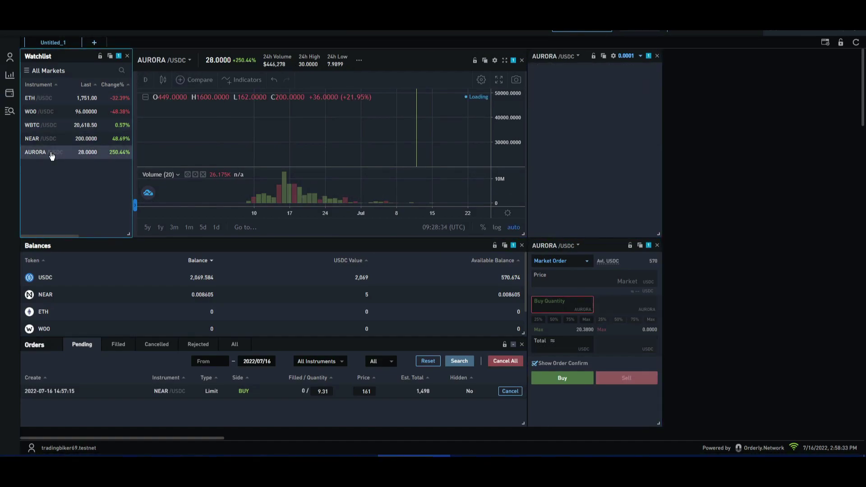
left_click(570, 375)
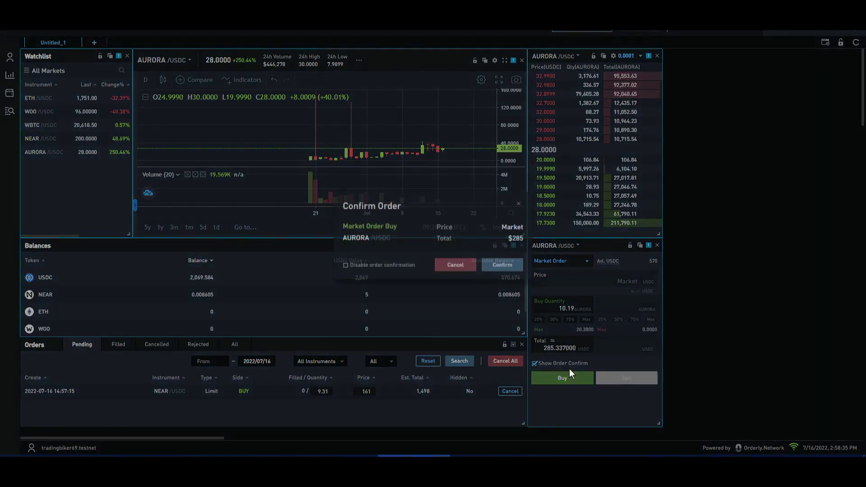
left_click(495, 265)
left_click(40, 125)
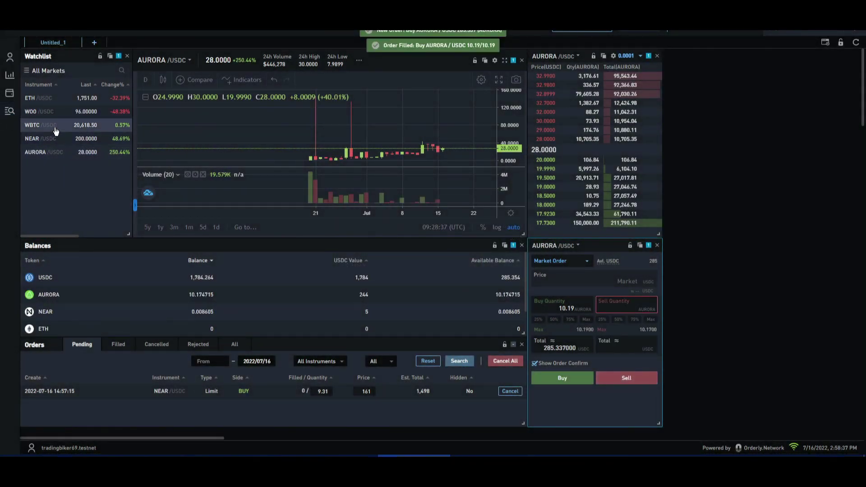
left_click(559, 321)
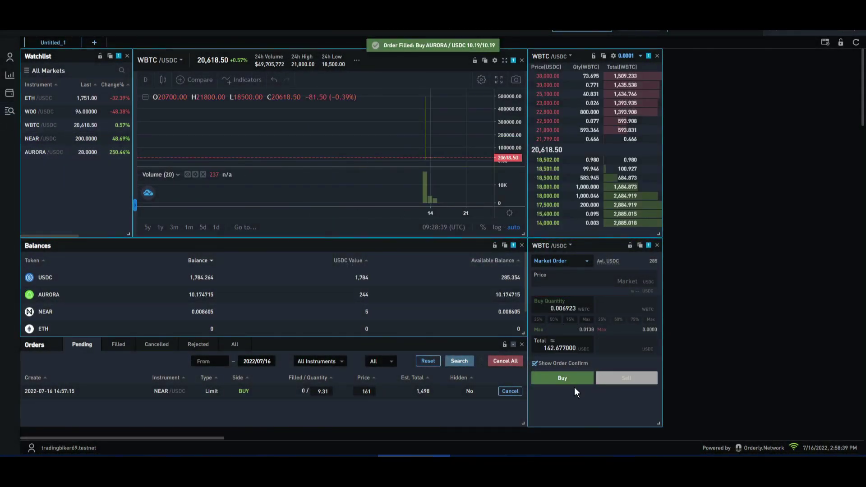
left_click(572, 380)
left_click(495, 265)
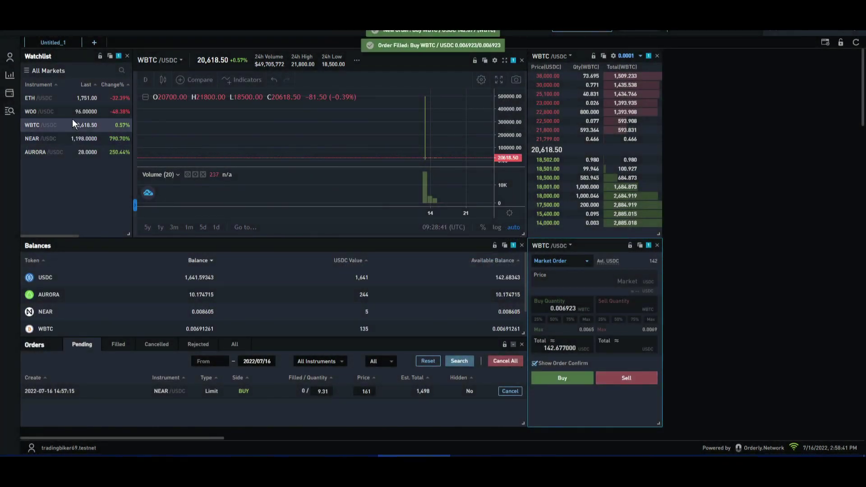
Market-buy WOO and ETH with 50% of the USDC each, leaving 35.83543 USDC.
left_click(52, 112)
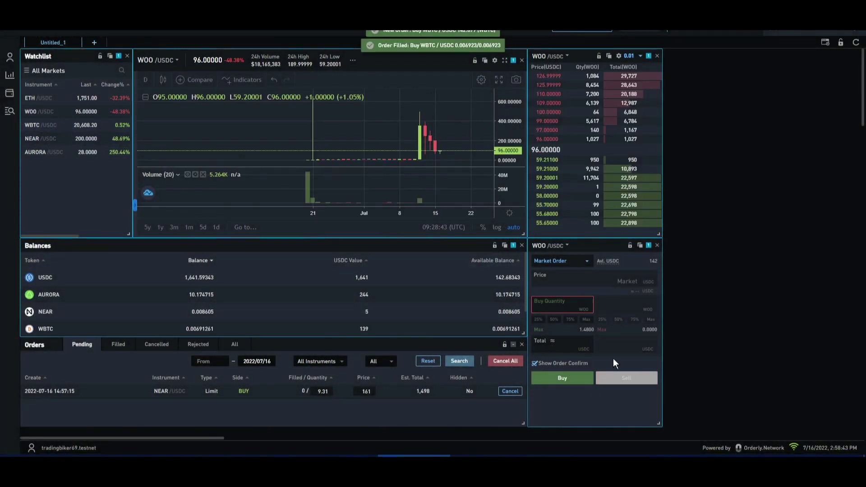
left_click(554, 320)
left_click(579, 383)
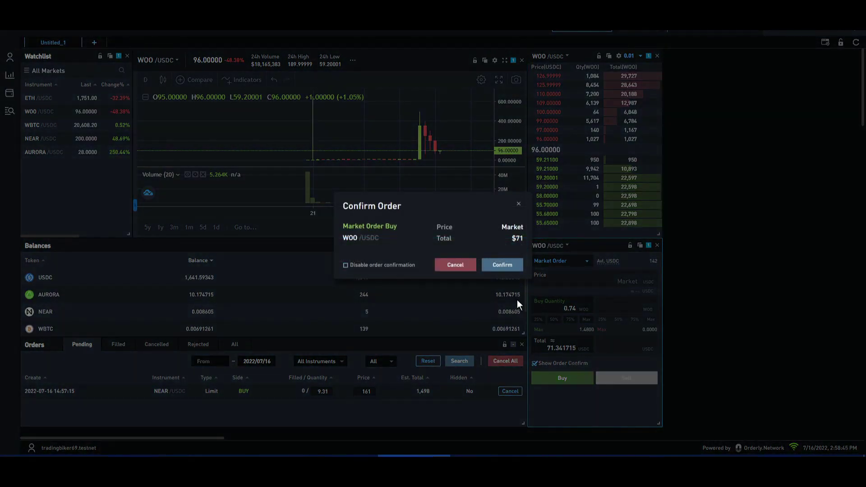
left_click(502, 266)
left_click(59, 103)
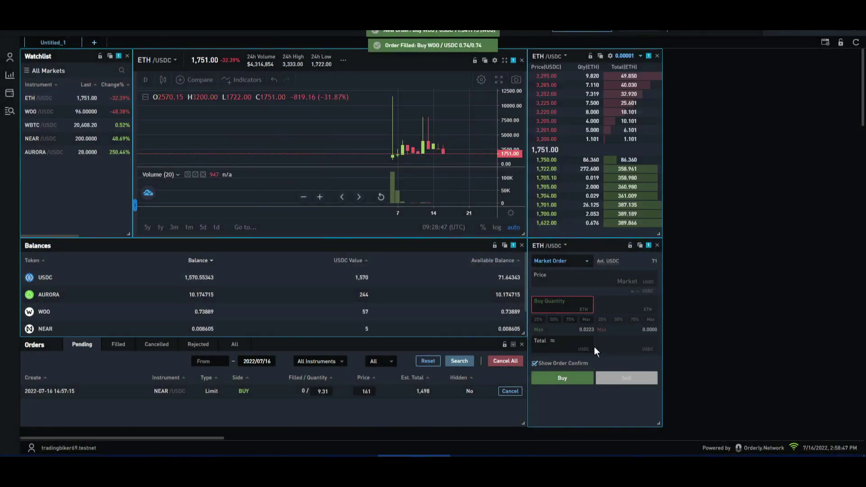
left_click(554, 320)
left_click(571, 383)
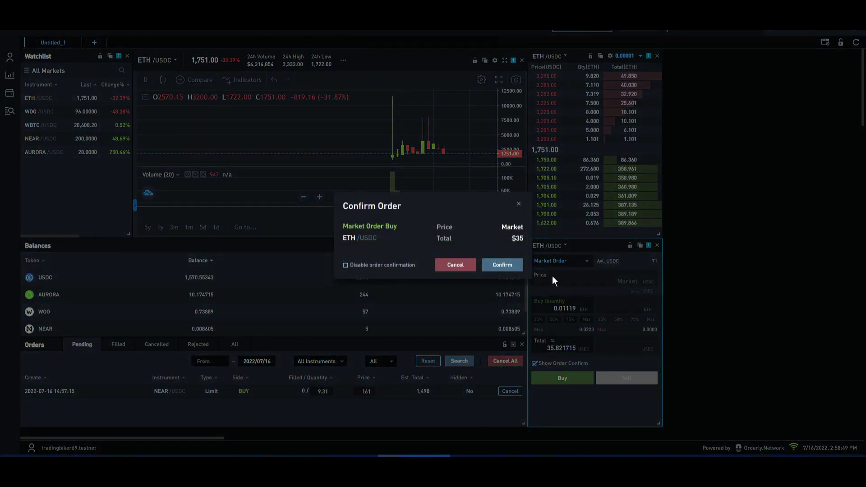
left_click(509, 266)
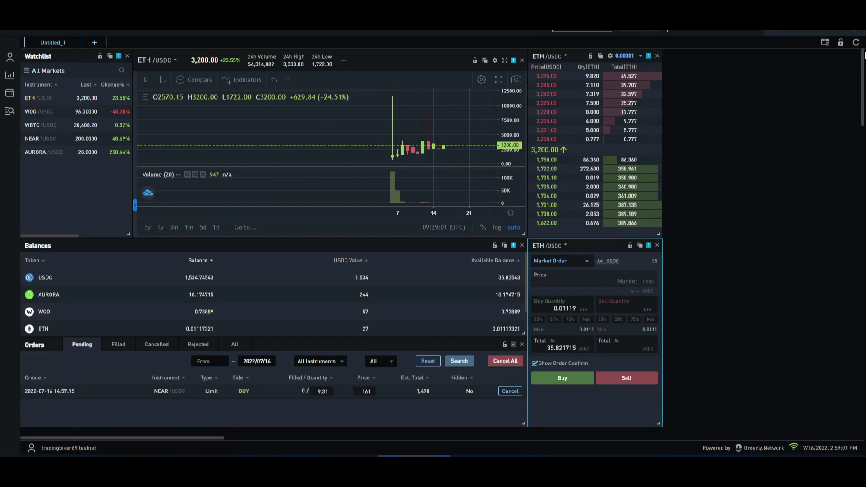
scroll(124, 297, "down", 2)
scroll(242, 297, "up", 2)
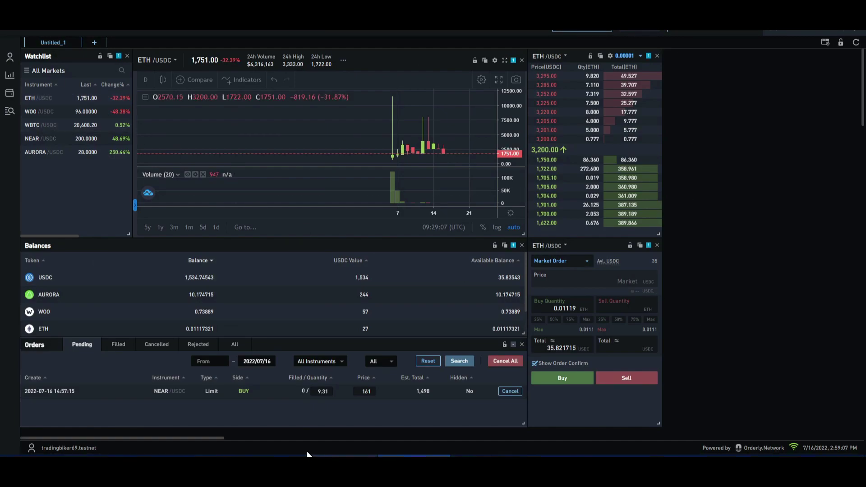
left_click(325, 455)
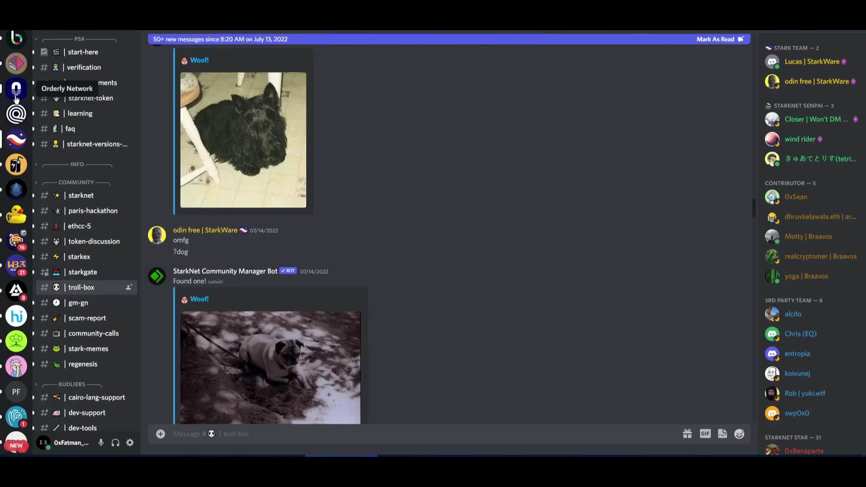
Open #testnet-support on the Orderly Network Discord server and scroll through testers' latest reports.
left_click(16, 96)
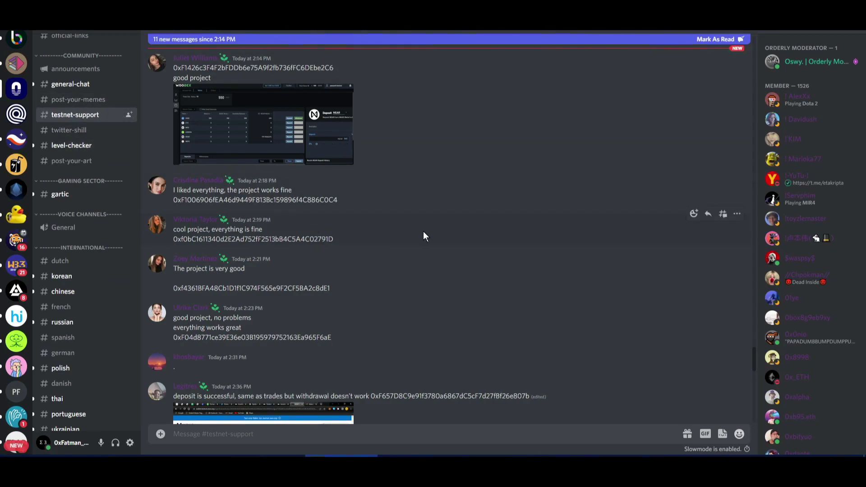
scroll(352, 311, "down", 4)
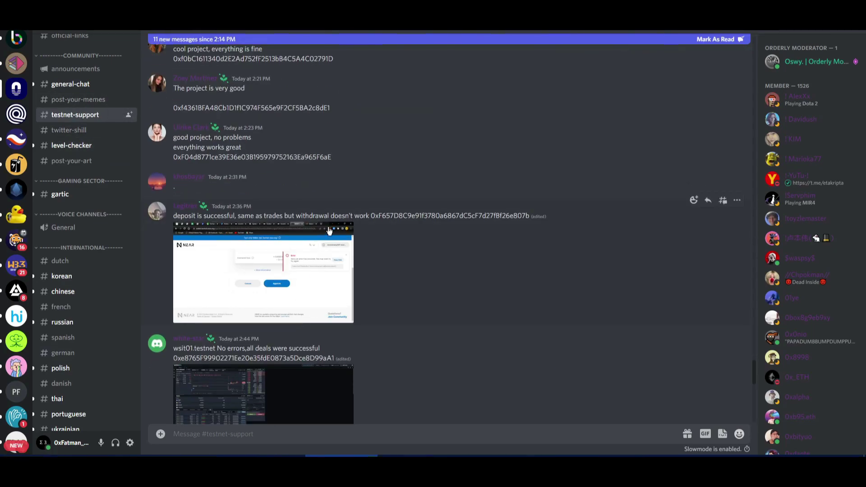
scroll(458, 290, "down", 10)
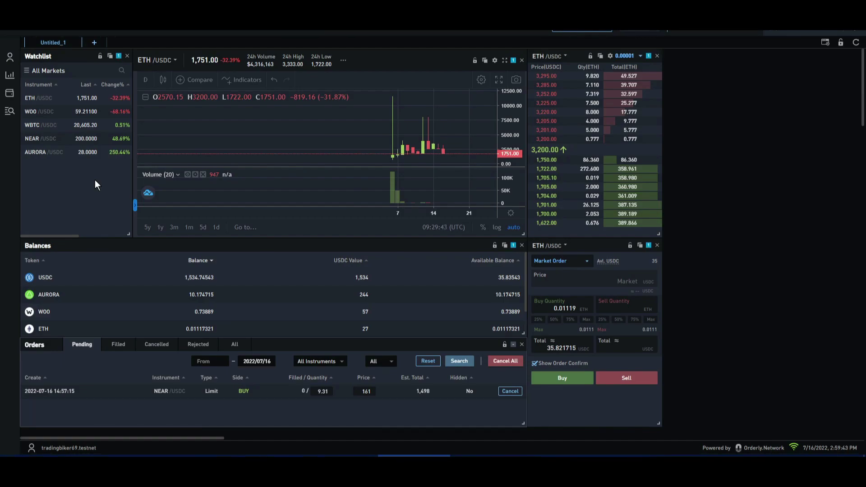
Remove the chart's Volume pane, rescale prices, browse Markets and Wallet, then return to Discord.
left_click(203, 174)
left_click_drag(451, 144, 460, 200)
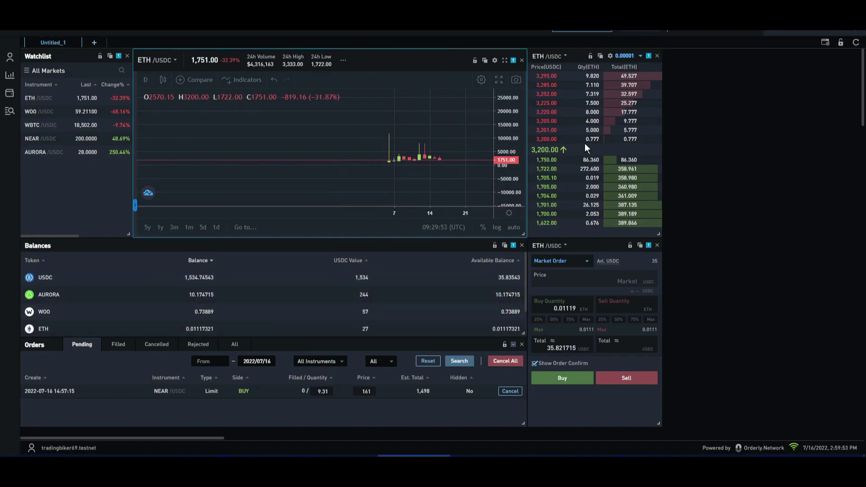
left_click(11, 94)
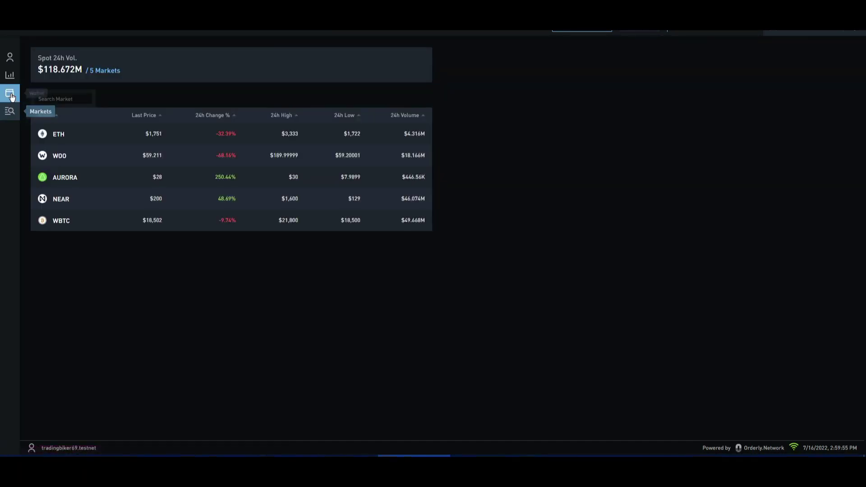
left_click(12, 96)
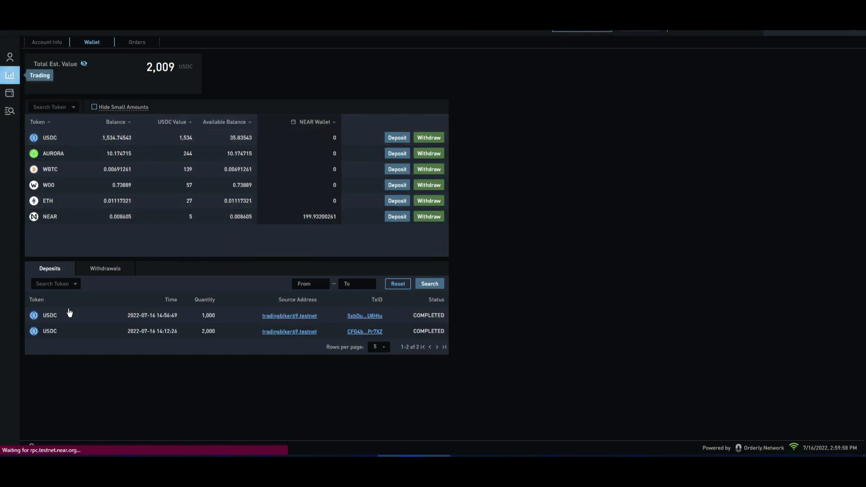
left_click(10, 75)
key("alt+Tab")
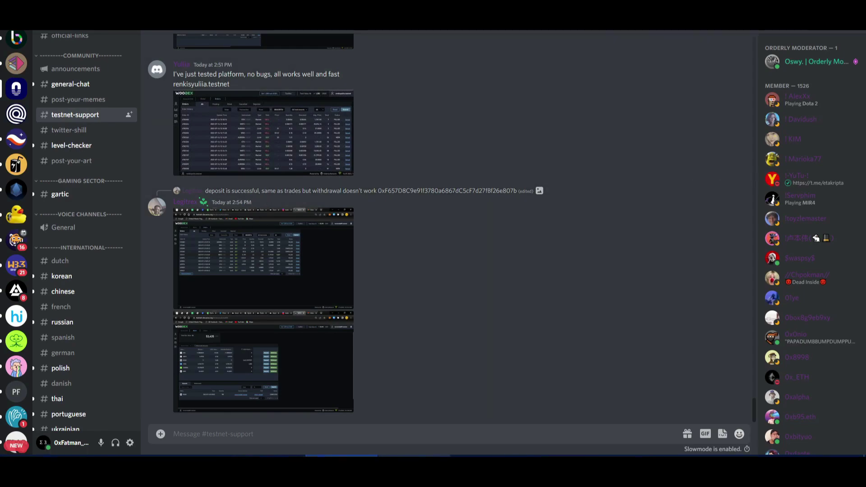
Switch from the Discord testnet-support chat back to the WOO DEX ETH/USDC trading window.
left_click(413, 455)
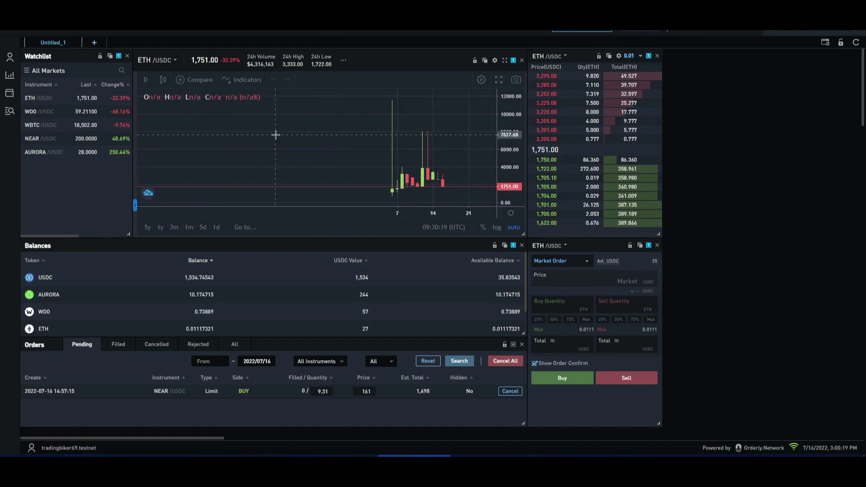
Go to the WOO DEX wallet page showing 2,004 USDC total value and 199.93200261 NEAR.
mouse_move(256, 48)
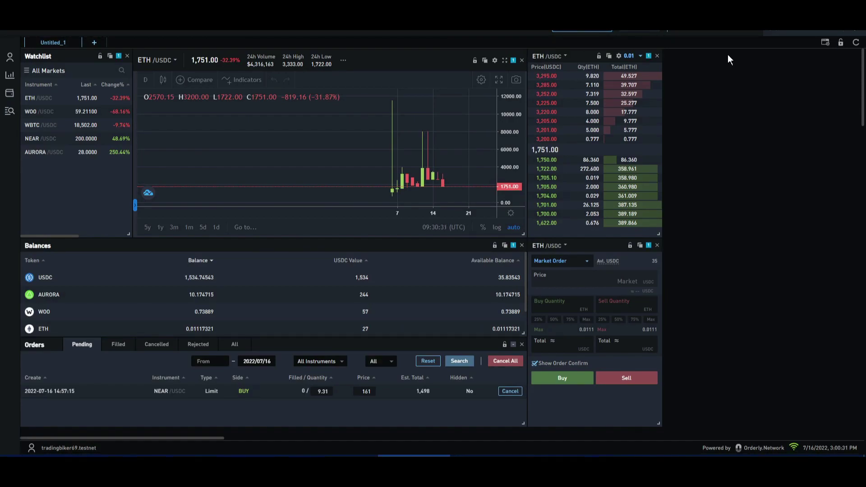
mouse_move(803, 37)
left_click(777, 57)
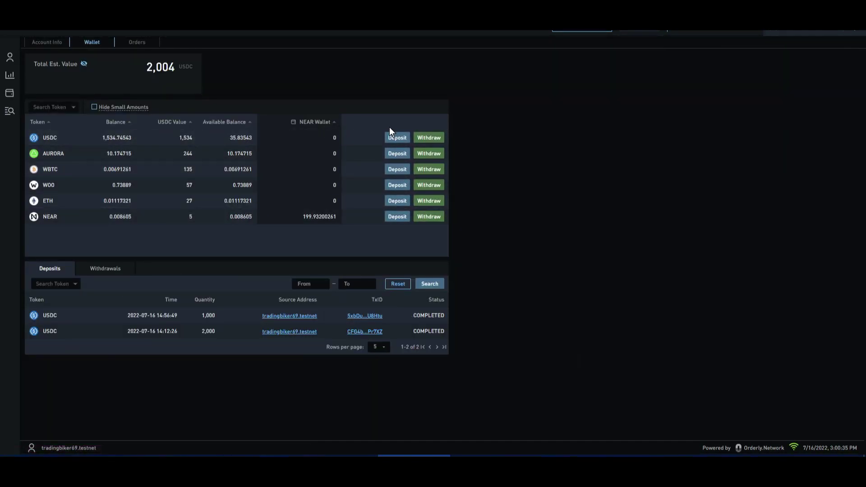
Confirm MAX shows no further USDC to deposit, then return to the ETH/USDC trading screen.
left_click(397, 138)
left_click(592, 209)
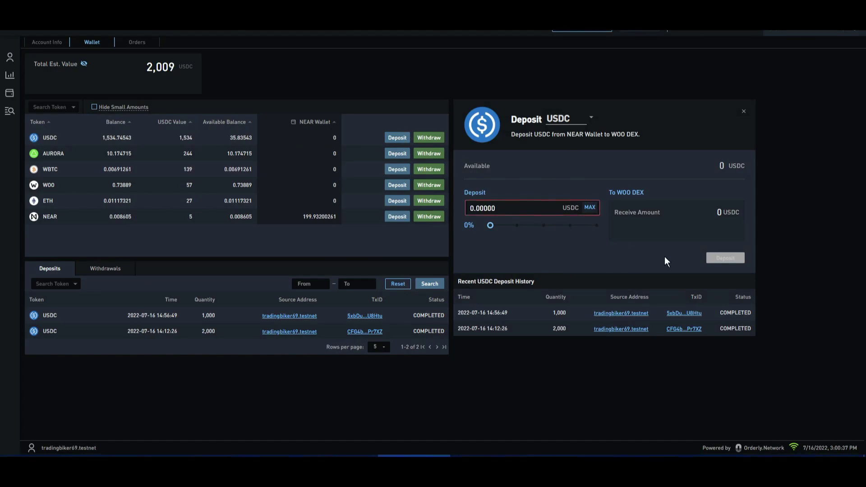
left_click(744, 112)
left_click(25, 33)
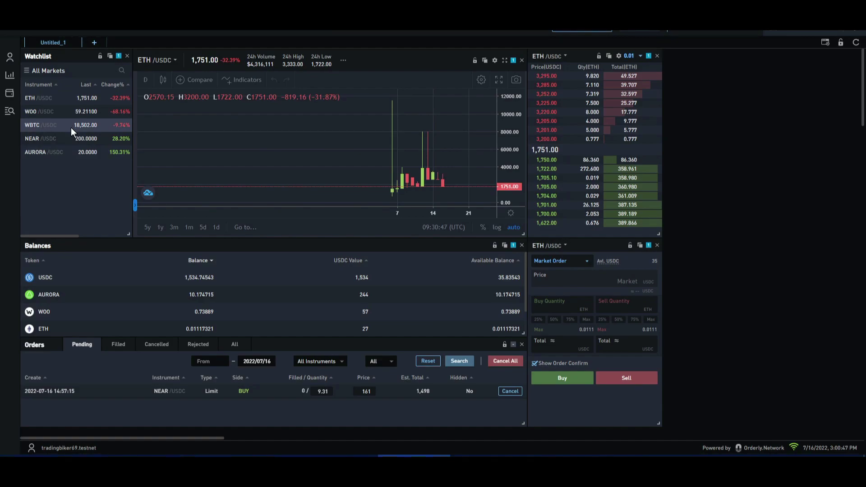
Switch the market to NEAR/USDC from the Watchlist, focus its order form, then go to Discord.
left_click(66, 139)
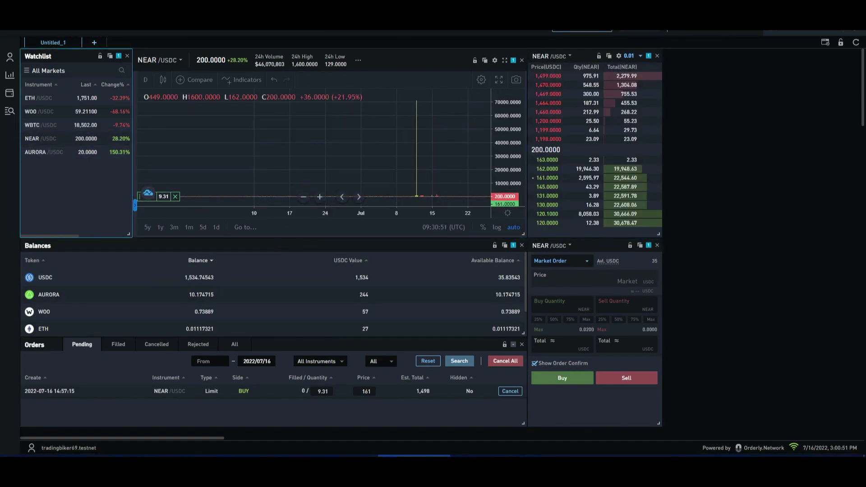
left_click(637, 264)
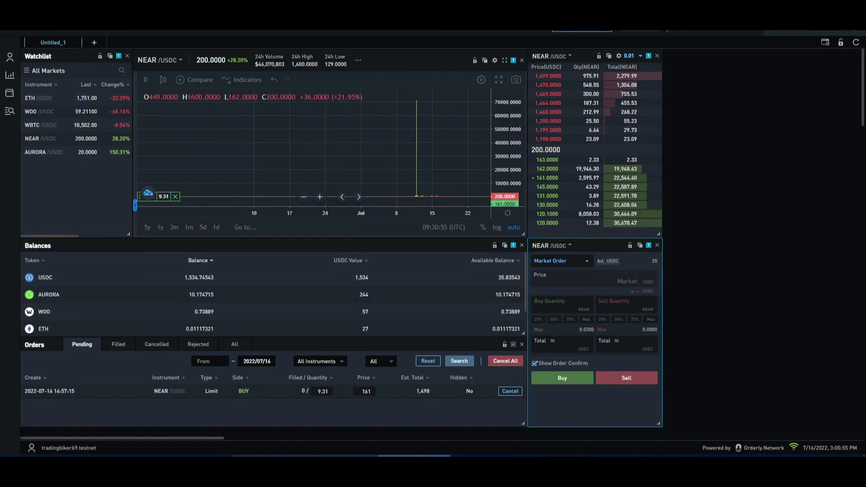
key("alt+Tab")
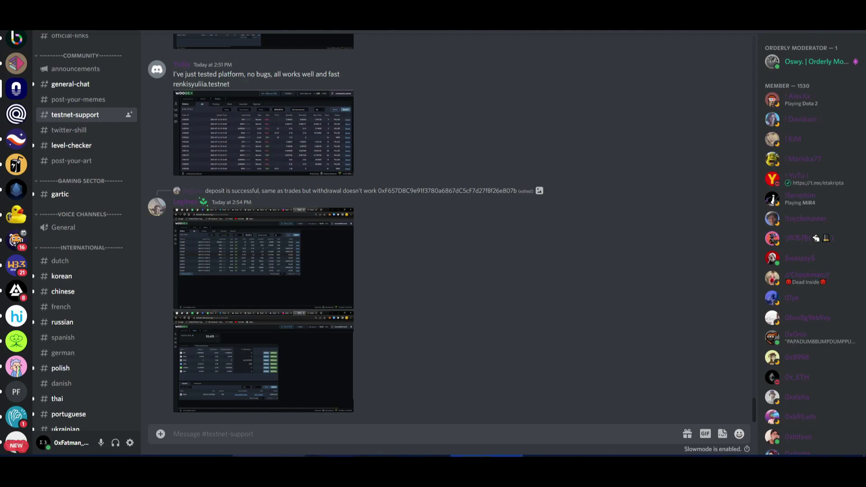
scroll(77, 235, "down", 3)
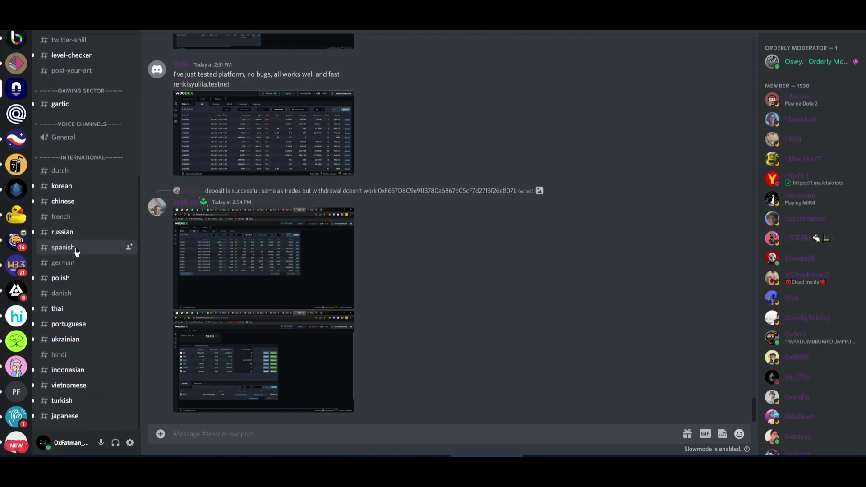
scroll(75, 251, "up", 7)
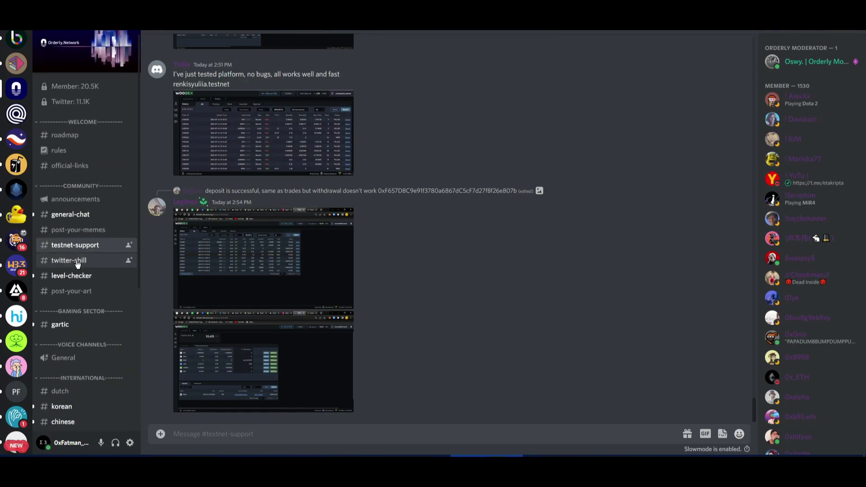